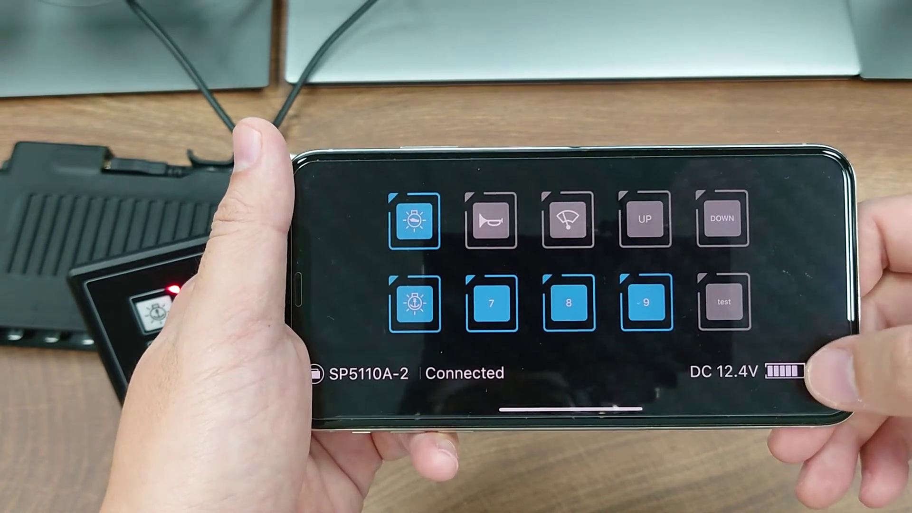
left_click(819, 370)
left_click(336, 178)
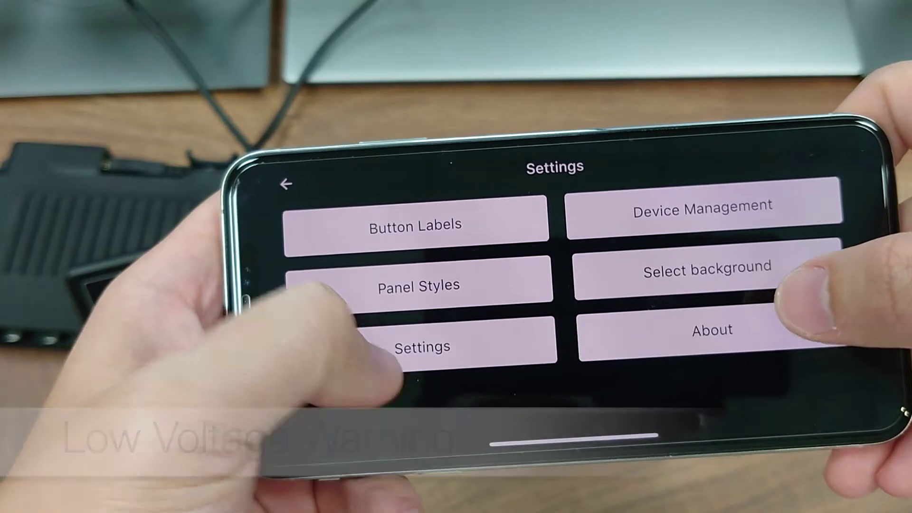
- Enable the low voltage alarm in Settings and open the warning level entry dialog
left_click(428, 347)
left_click(832, 193)
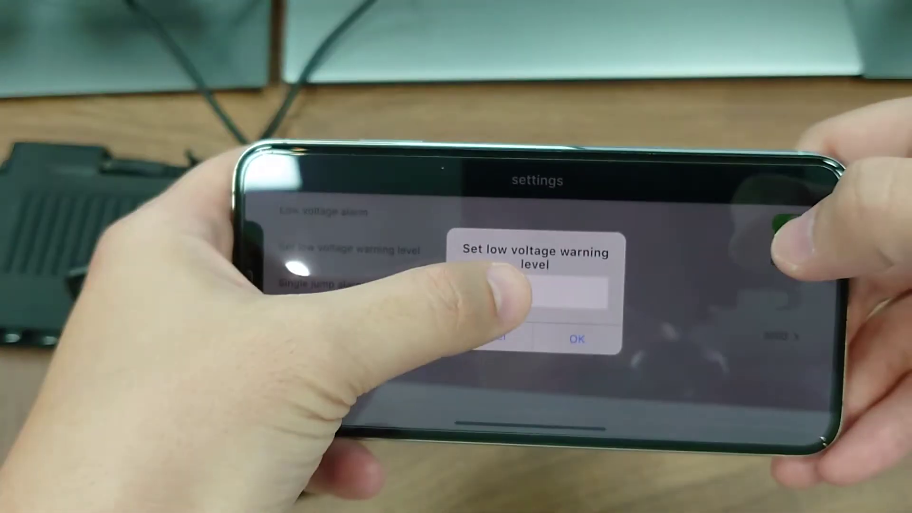
left_click(555, 306)
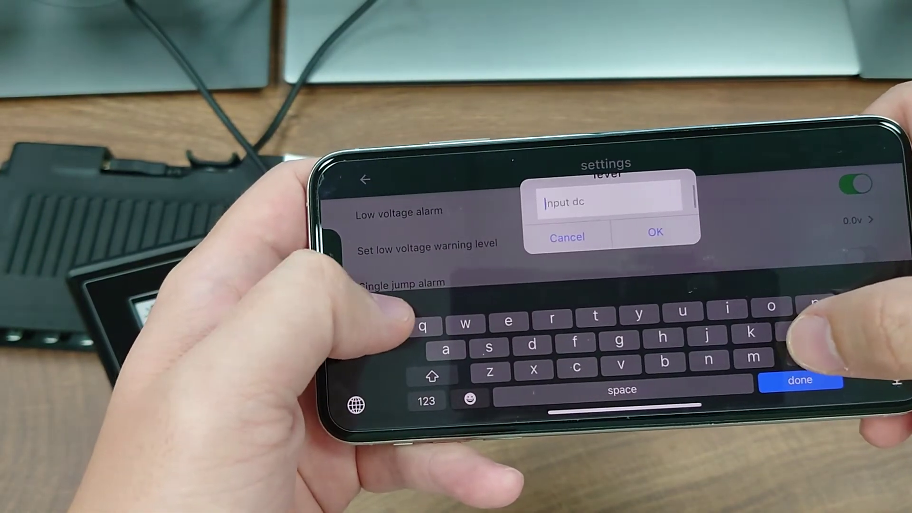
type("lq")
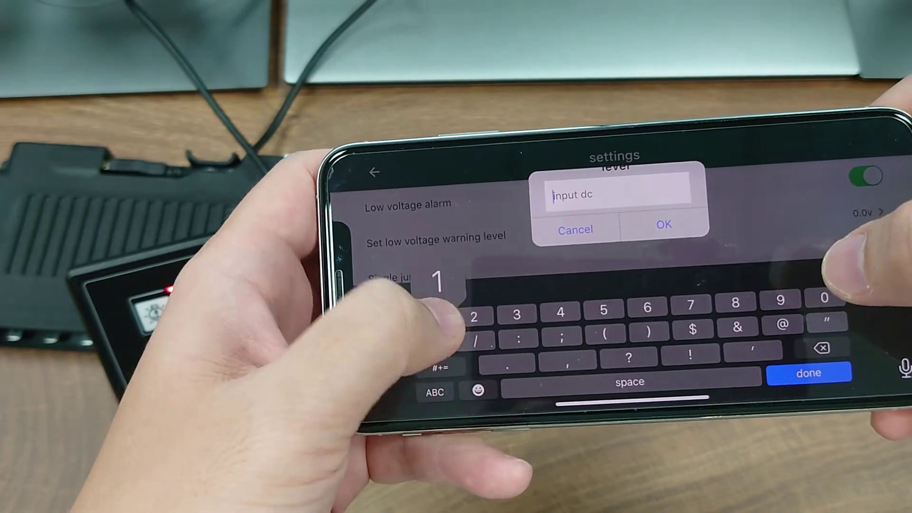
type("12")
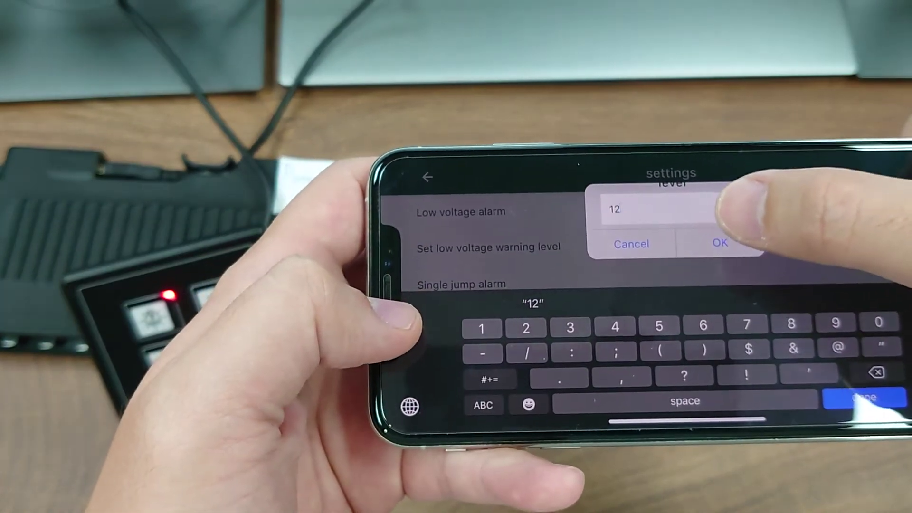